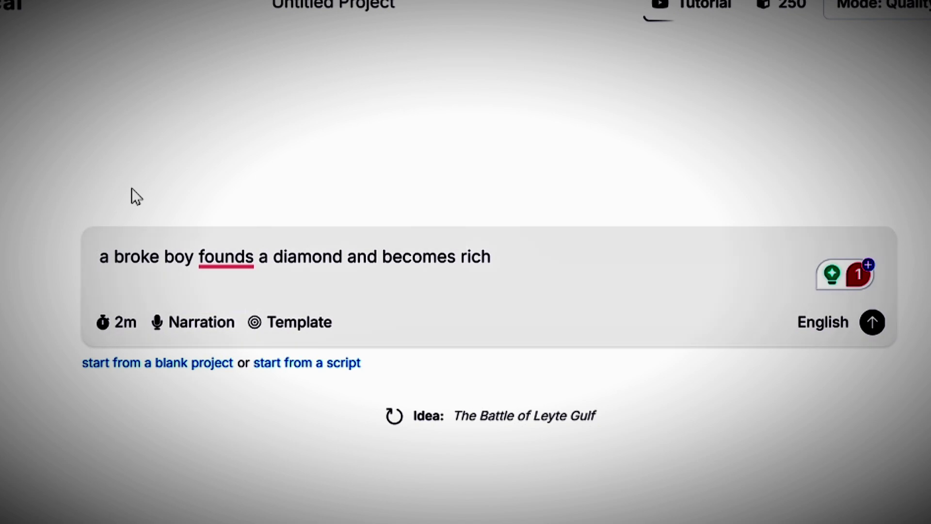
Set the audio style to Narration, keep English as the language, and generate the script for the diamond story idea.
{"action": "left_click", "coordinate": [188, 327]}
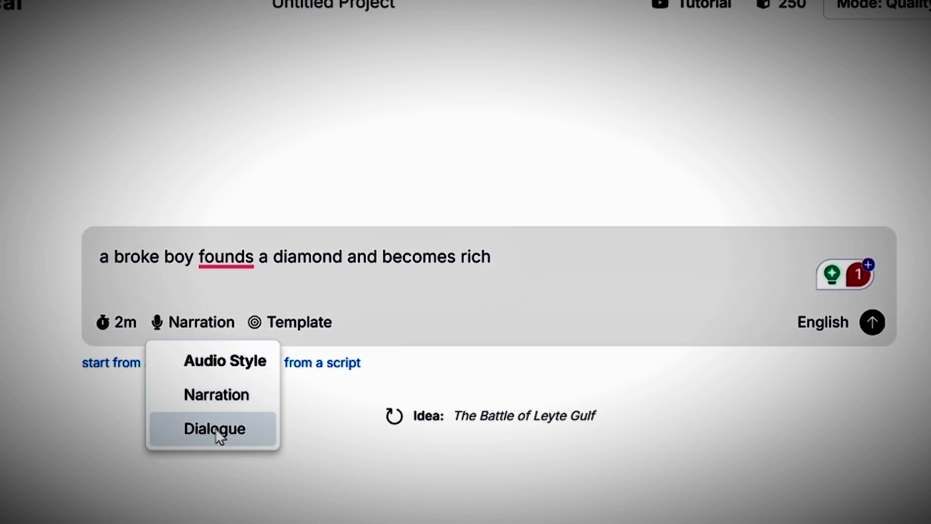
{"action": "left_click", "coordinate": [215, 391]}
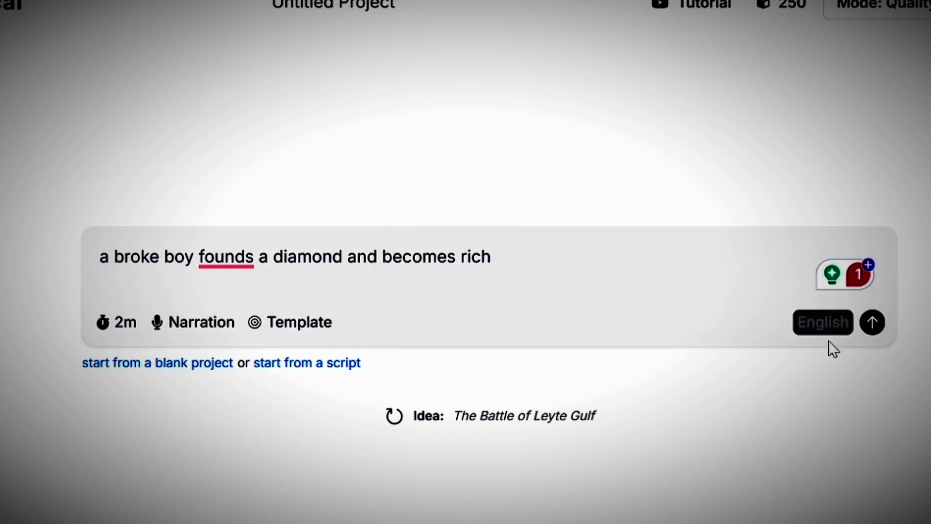
{"action": "left_click", "coordinate": [826, 327]}
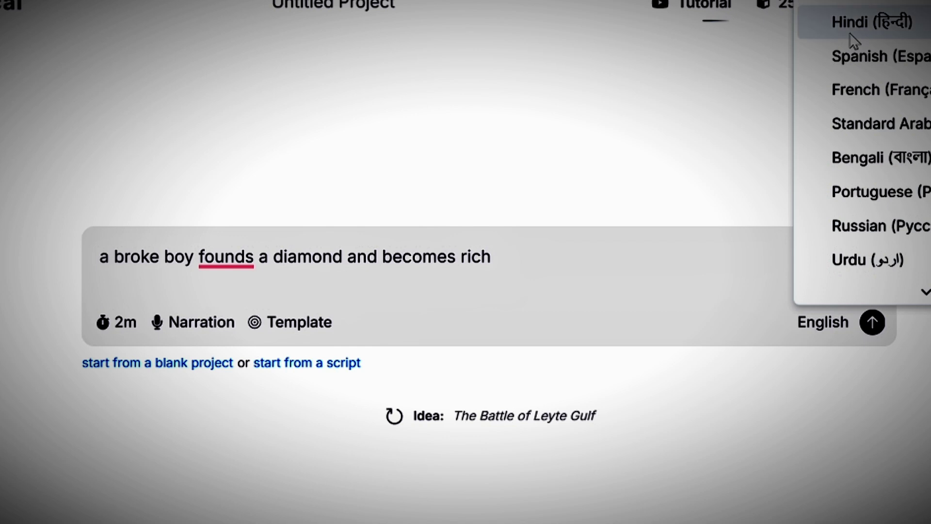
{"action": "scroll", "coordinate": [815, 222], "scroll_direction": "down", "scroll_amount": 5}
{"action": "left_click", "coordinate": [748, 276]}
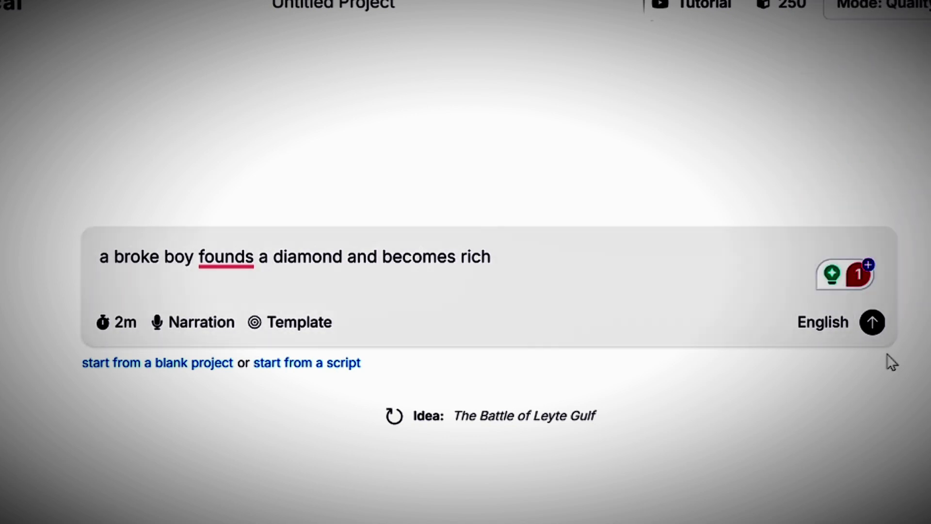
{"action": "left_click", "coordinate": [872, 323]}
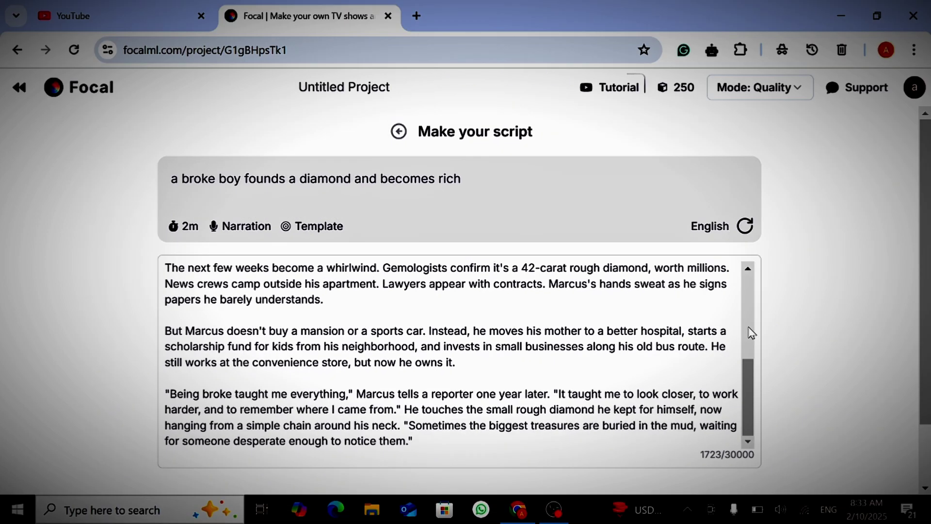
Review the generated script and its suggested expansions, and continue to the project details without applying any suggestion.
{"action": "scroll", "coordinate": [247, 523], "scroll_direction": "down", "scroll_amount": 1}
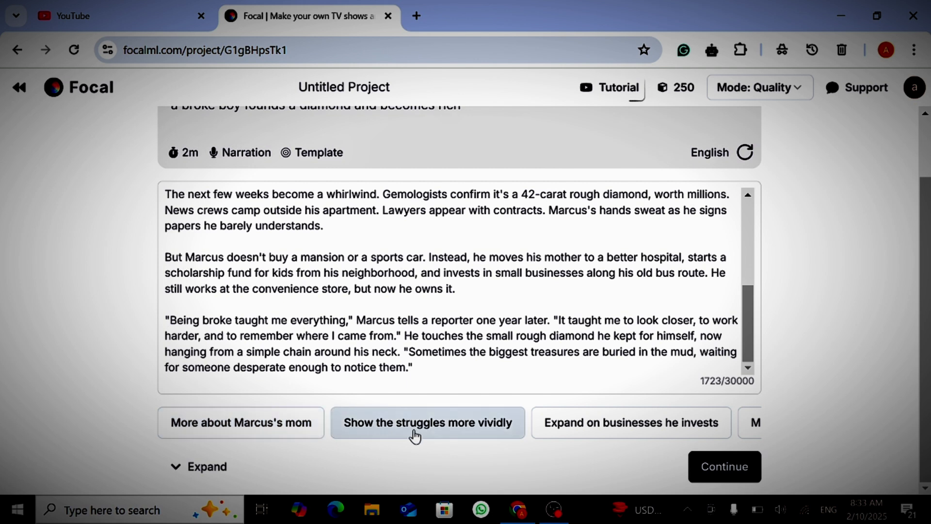
{"action": "scroll", "coordinate": [414, 435], "scroll_direction": "right", "scroll_amount": 3}
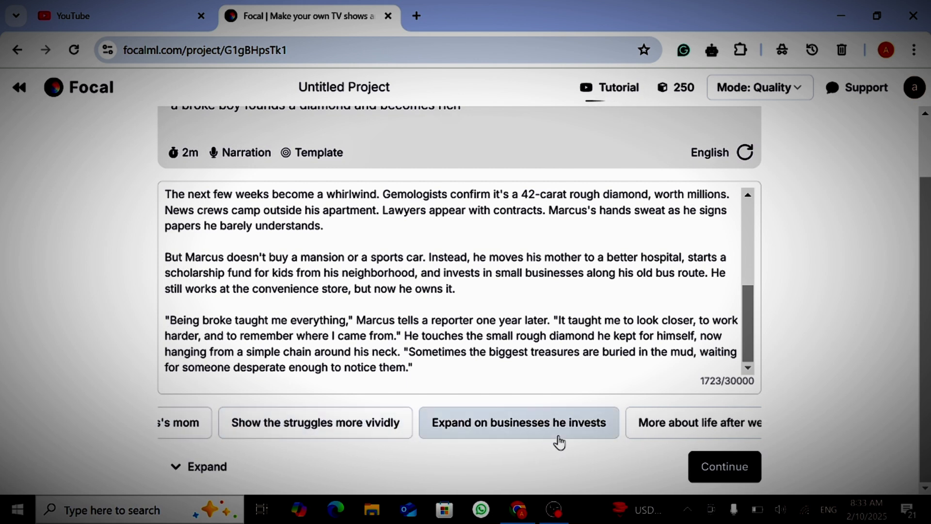
{"action": "scroll", "coordinate": [559, 443], "scroll_direction": "right", "scroll_amount": 3}
{"action": "scroll", "coordinate": [618, 438], "scroll_direction": "right", "scroll_amount": 3}
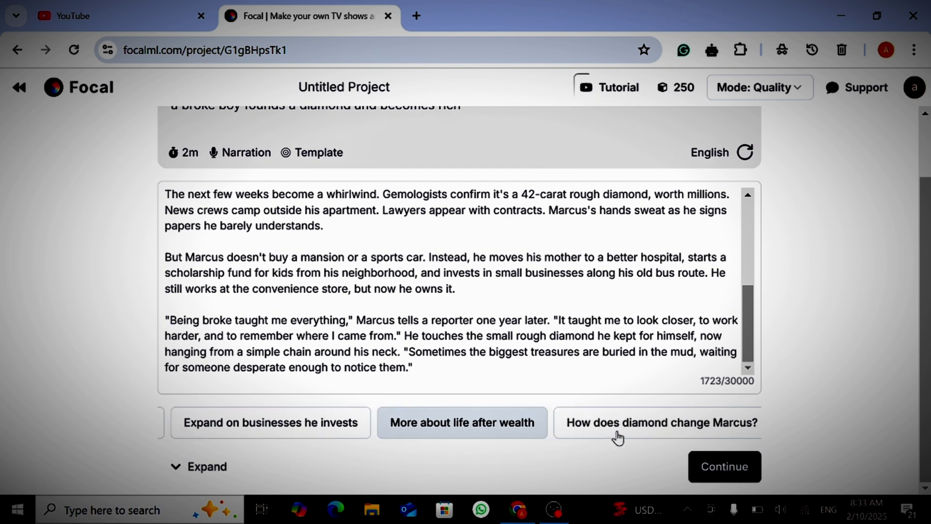
{"action": "scroll", "coordinate": [658, 437], "scroll_direction": "right", "scroll_amount": 3}
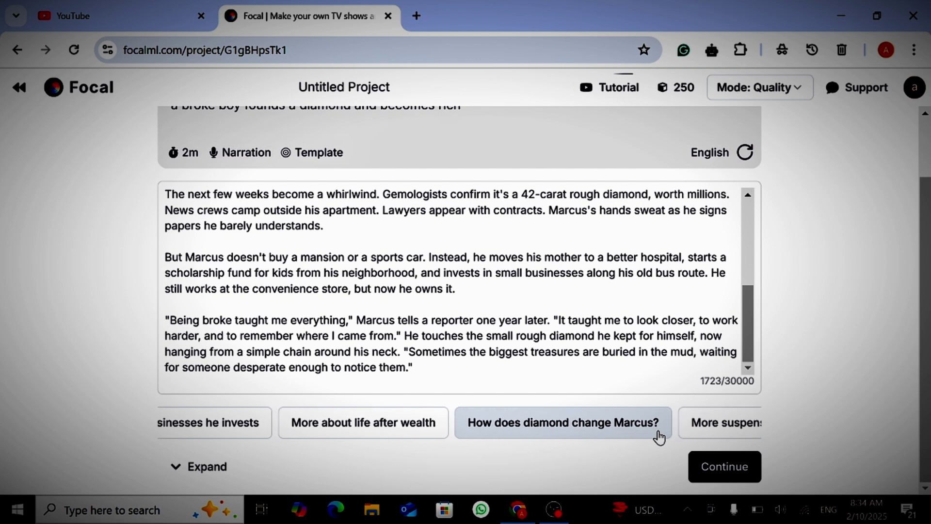
{"action": "scroll", "coordinate": [588, 433], "scroll_direction": "right", "scroll_amount": 3}
{"action": "left_click", "coordinate": [714, 468]}
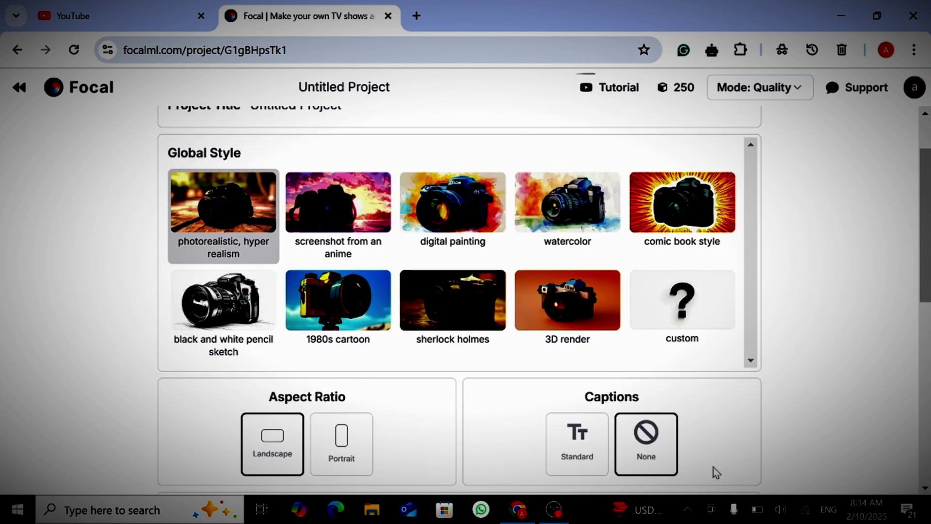
Try the anime, digital painting, watercolor and comic book global styles, and switch back to photorealistic, hyper realism.
{"action": "left_click", "coordinate": [338, 208]}
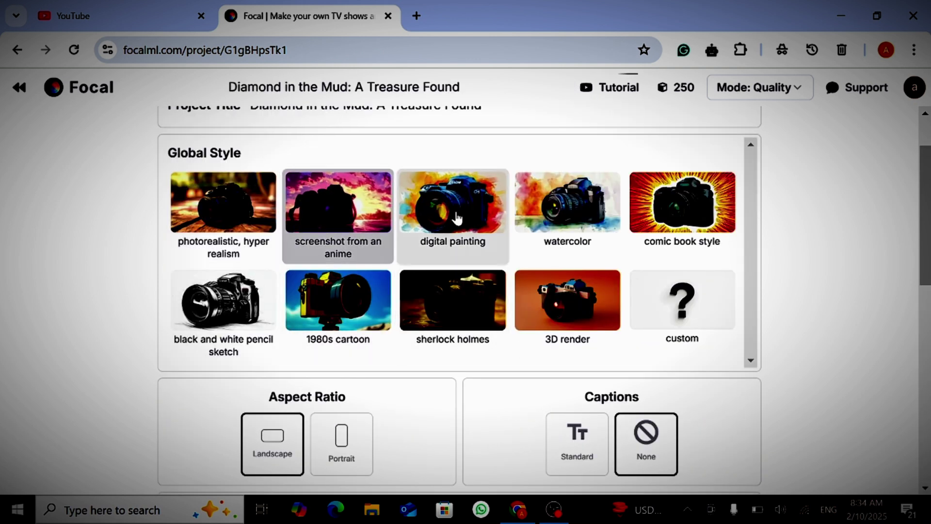
{"action": "left_click", "coordinate": [464, 218]}
{"action": "left_click", "coordinate": [568, 213]}
{"action": "left_click", "coordinate": [680, 218]}
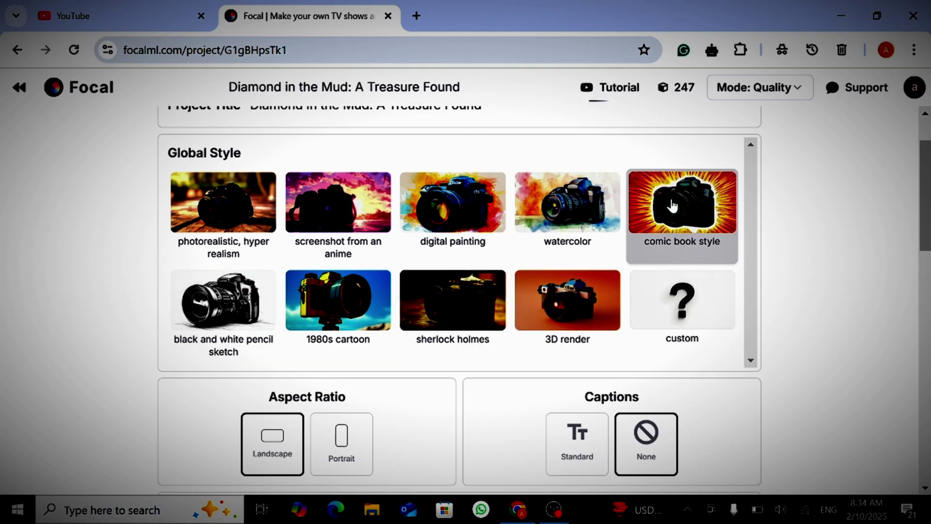
{"action": "scroll", "coordinate": [245, 250], "scroll_direction": "down", "scroll_amount": 2}
{"action": "left_click", "coordinate": [245, 243]}
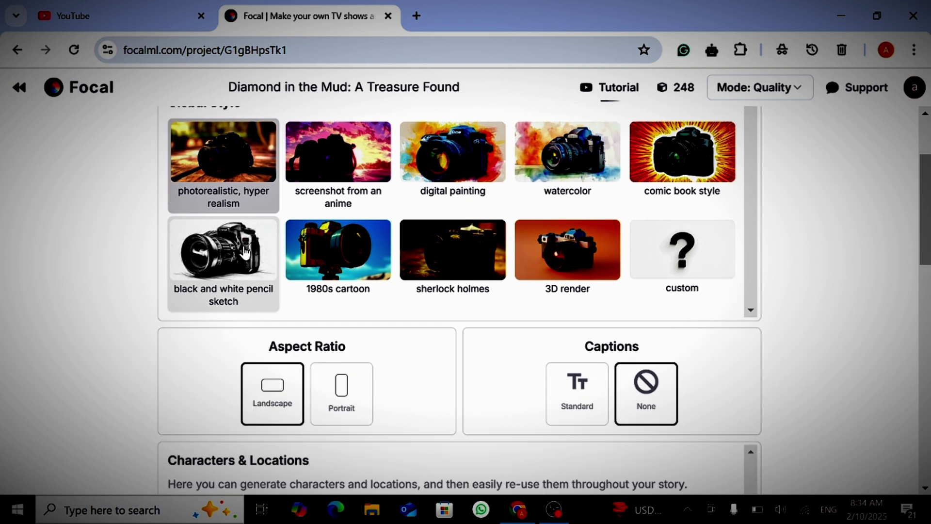
Compare the Portrait and Landscape aspect ratios, keep Landscape, and set the captions to Standard.
{"action": "scroll", "coordinate": [245, 252], "scroll_direction": "up", "scroll_amount": 1}
{"action": "scroll", "coordinate": [565, 213], "scroll_direction": "down", "scroll_amount": 2}
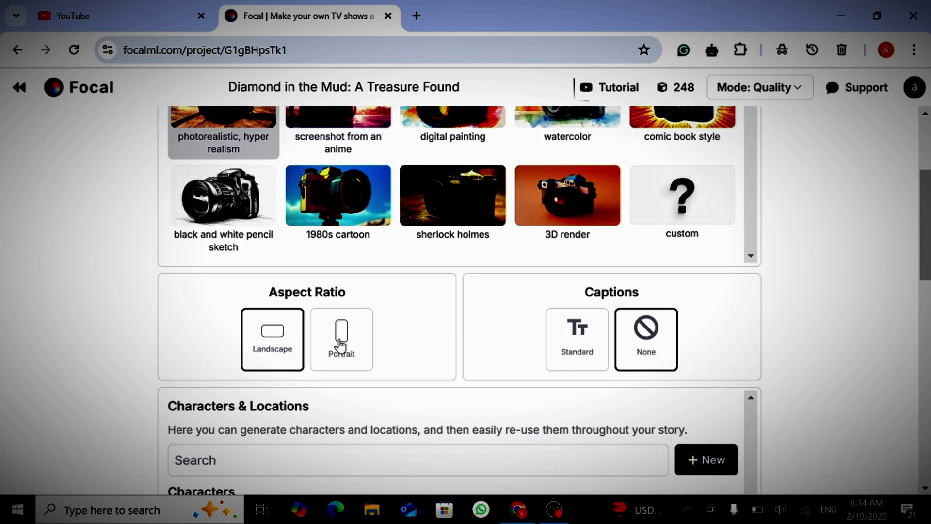
{"action": "left_click", "coordinate": [338, 343]}
{"action": "left_click", "coordinate": [272, 338]}
{"action": "left_click", "coordinate": [596, 341]}
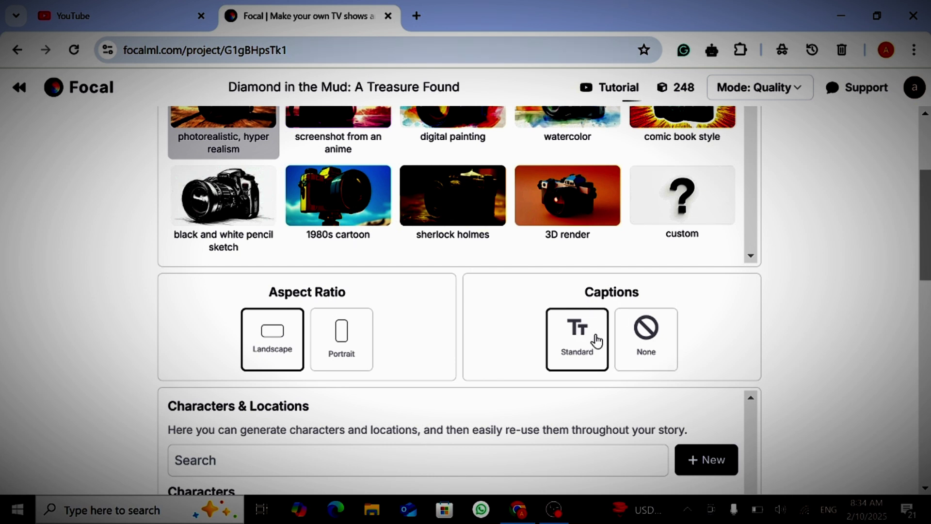
Set the global style to comic book style and review the generated characters, locations and items.
{"action": "scroll", "coordinate": [493, 352], "scroll_direction": "down", "scroll_amount": 5}
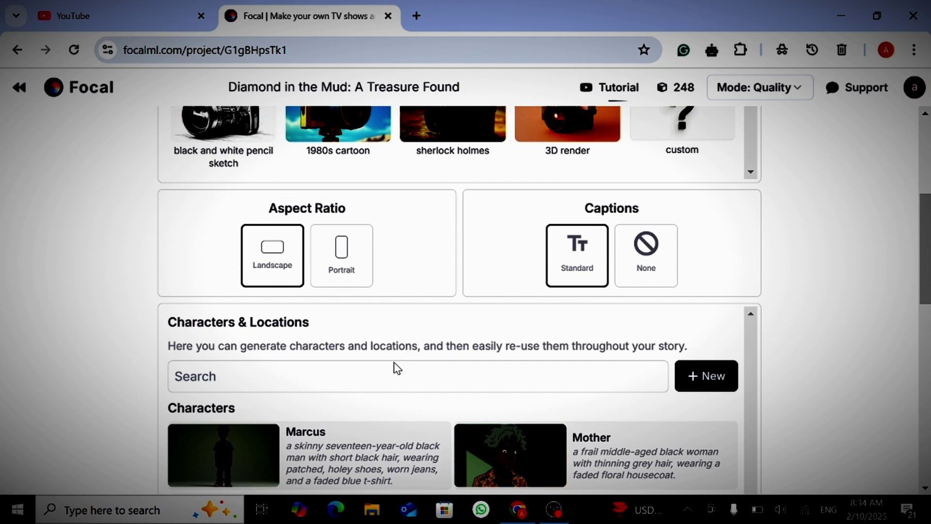
{"action": "scroll", "coordinate": [266, 241], "scroll_direction": "up", "scroll_amount": 7}
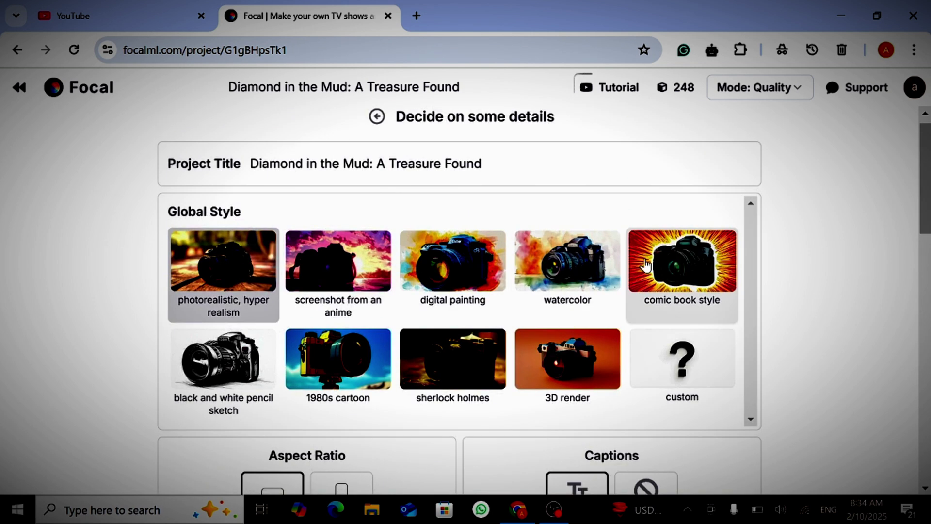
{"action": "scroll", "coordinate": [434, 439], "scroll_direction": "down", "scroll_amount": 10}
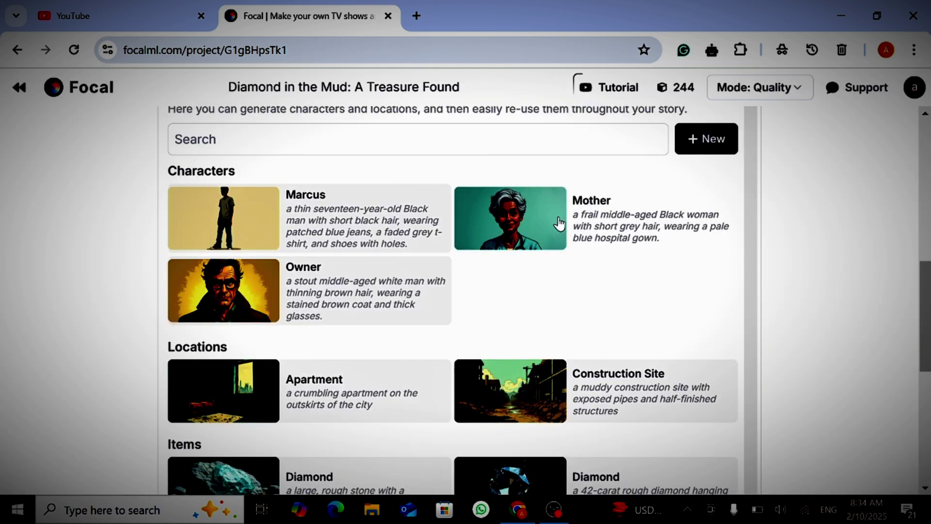
{"action": "scroll", "coordinate": [306, 415], "scroll_direction": "down", "scroll_amount": 3}
{"action": "scroll", "coordinate": [306, 416], "scroll_direction": "down", "scroll_amount": 4}
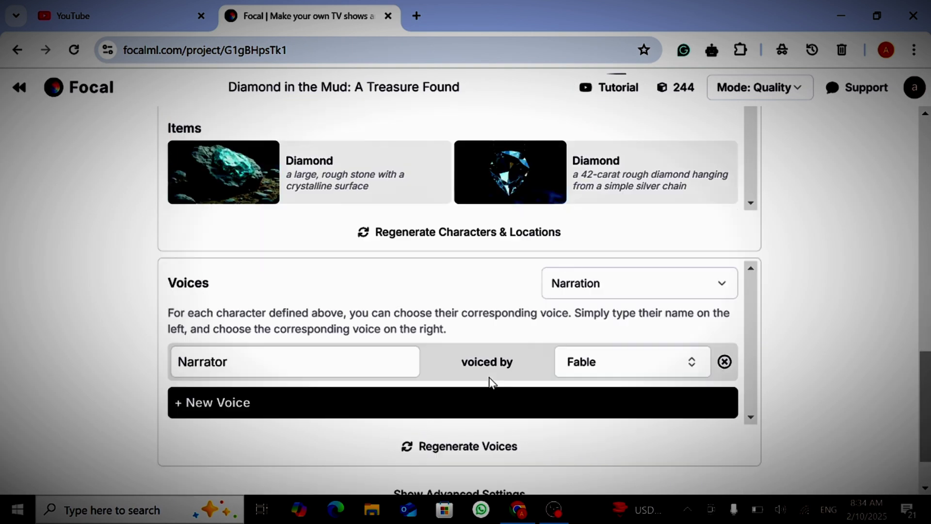
{"action": "scroll", "coordinate": [525, 208], "scroll_direction": "up", "scroll_amount": 1}
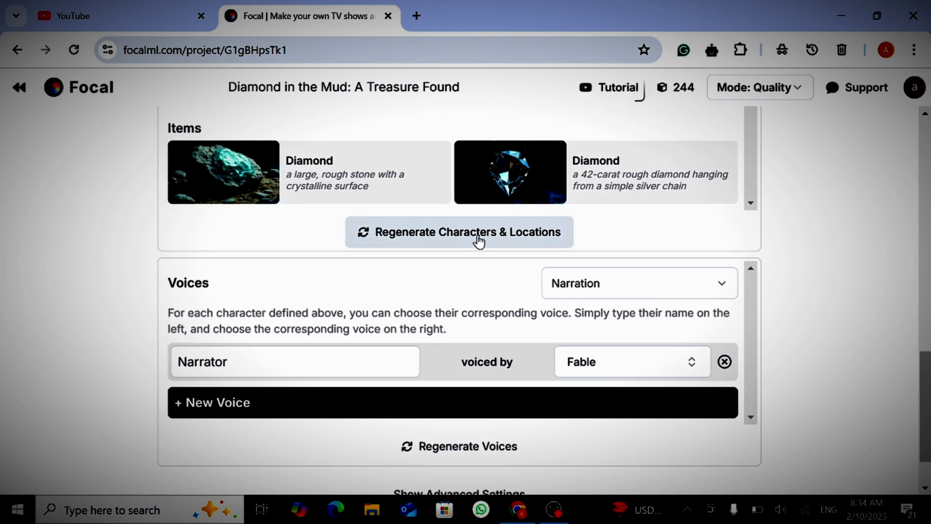
Check the audio style options and browse the narrator's voice choices, previewing the Callum voice, without changing the narrator's voice.
{"action": "left_click", "coordinate": [623, 295]}
{"action": "left_click", "coordinate": [602, 341]}
{"action": "left_click", "coordinate": [582, 363]}
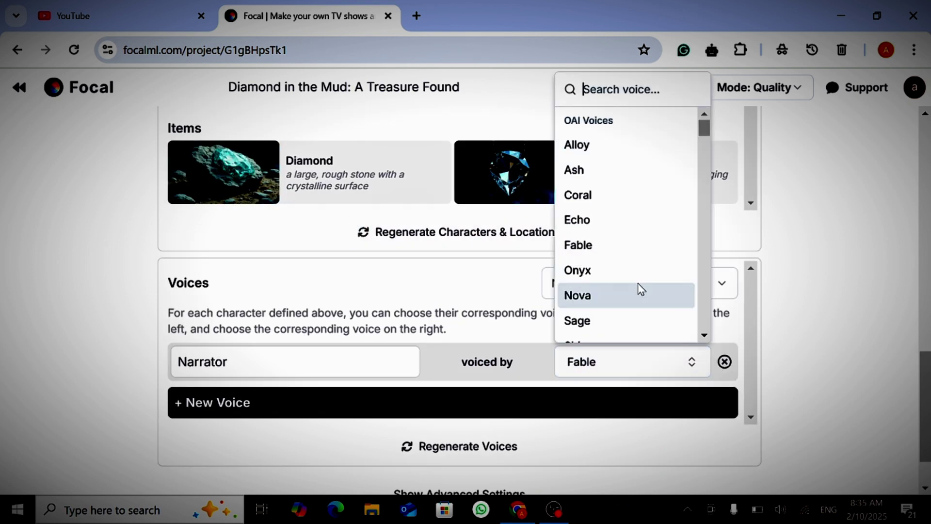
{"action": "scroll", "coordinate": [639, 300], "scroll_direction": "down", "scroll_amount": 10}
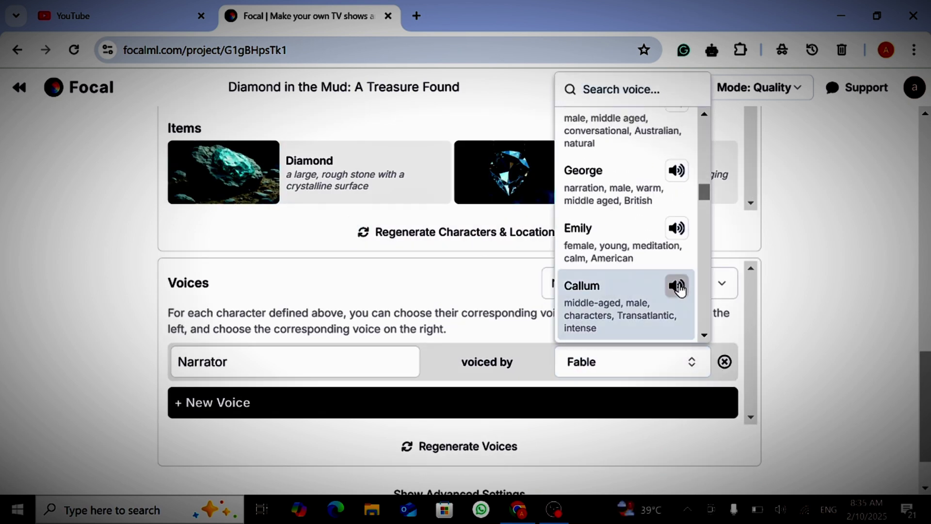
{"action": "key", "text": "Escape"}
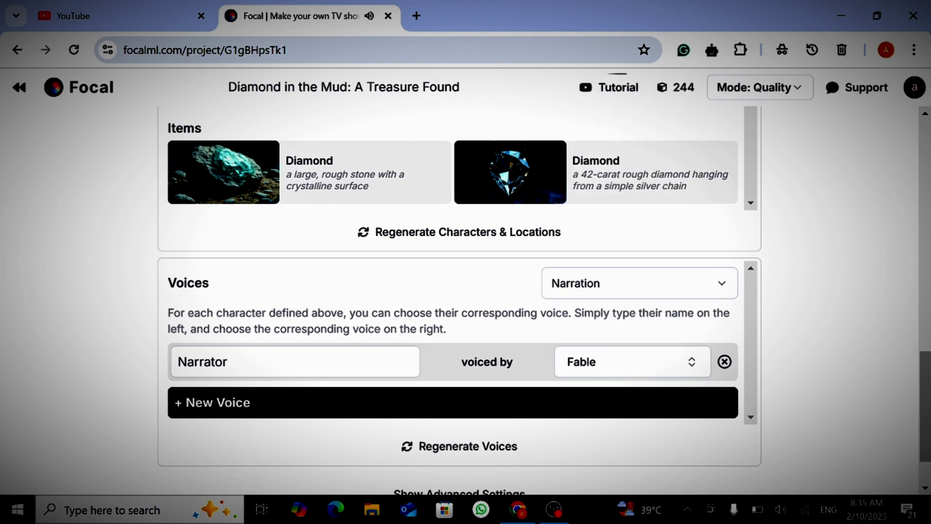
Go through the remaining settings and the two chapter texts, and continue to the timeline editor.
{"action": "scroll", "coordinate": [456, 388], "scroll_direction": "down", "scroll_amount": 1}
{"action": "left_click", "coordinate": [443, 430]}
{"action": "scroll", "coordinate": [444, 429], "scroll_direction": "down", "scroll_amount": 6}
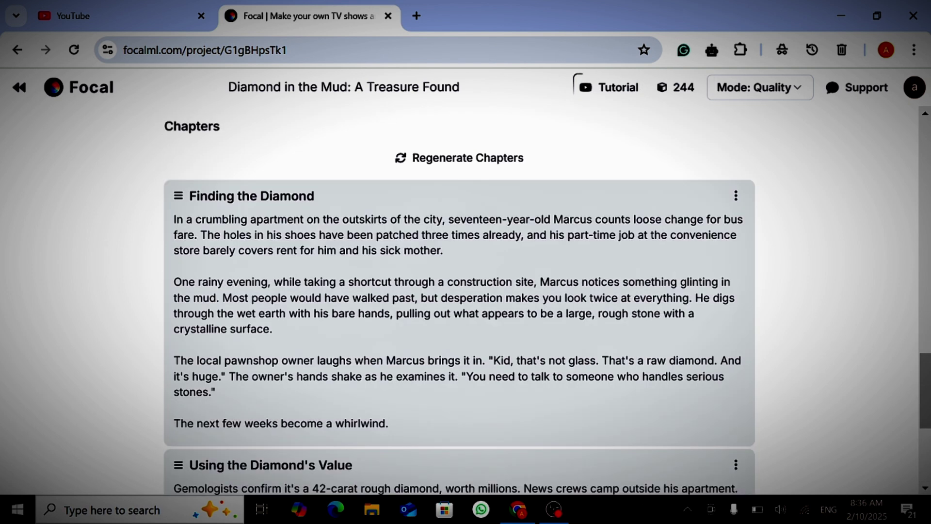
{"action": "left_click", "coordinate": [185, 219]}
{"action": "scroll", "coordinate": [459, 291], "scroll_direction": "down", "scroll_amount": 5}
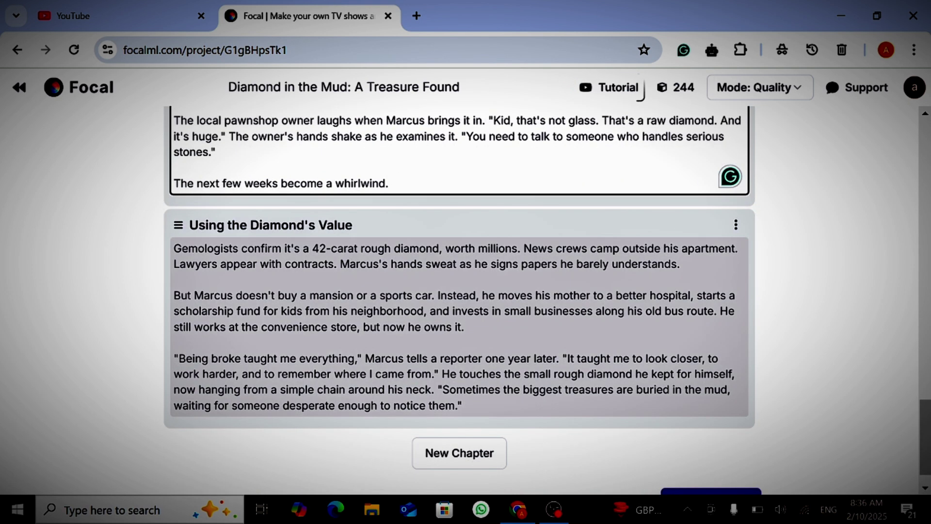
{"action": "scroll", "coordinate": [459, 291], "scroll_direction": "down", "scroll_amount": 1}
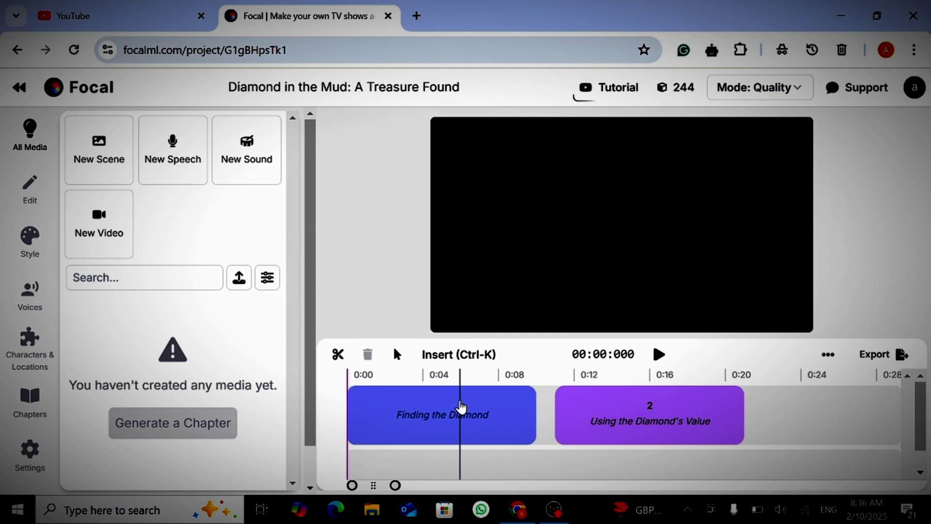
Generate the "Finding the Diamond" chapter with the prompt "Please adapt this chapter as-is." and accept the generated scenes.
{"action": "left_click", "coordinate": [461, 406]}
{"action": "left_click", "coordinate": [442, 368]}
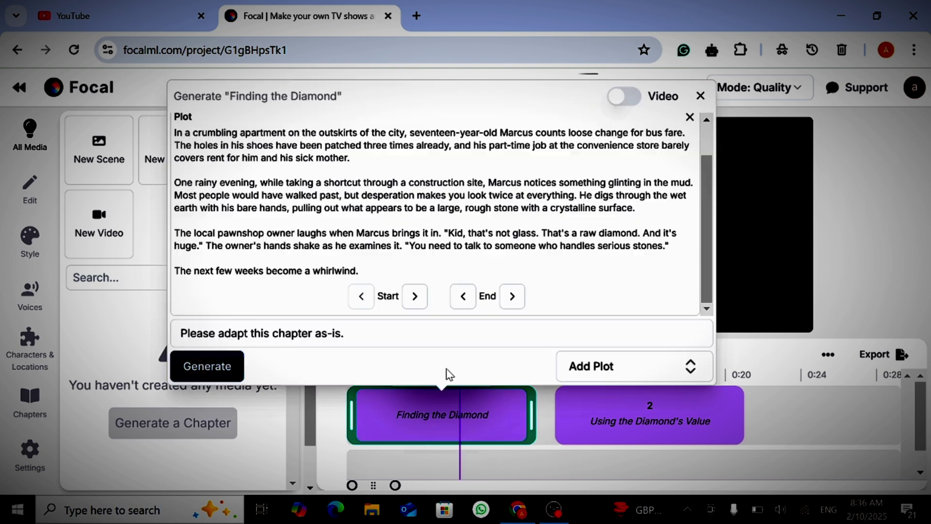
{"action": "left_click", "coordinate": [208, 367]}
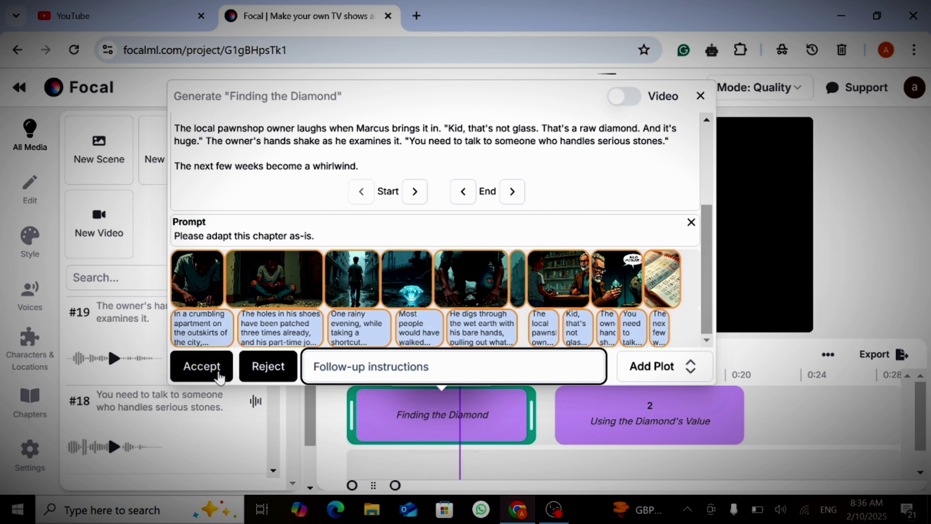
{"action": "left_click", "coordinate": [219, 376]}
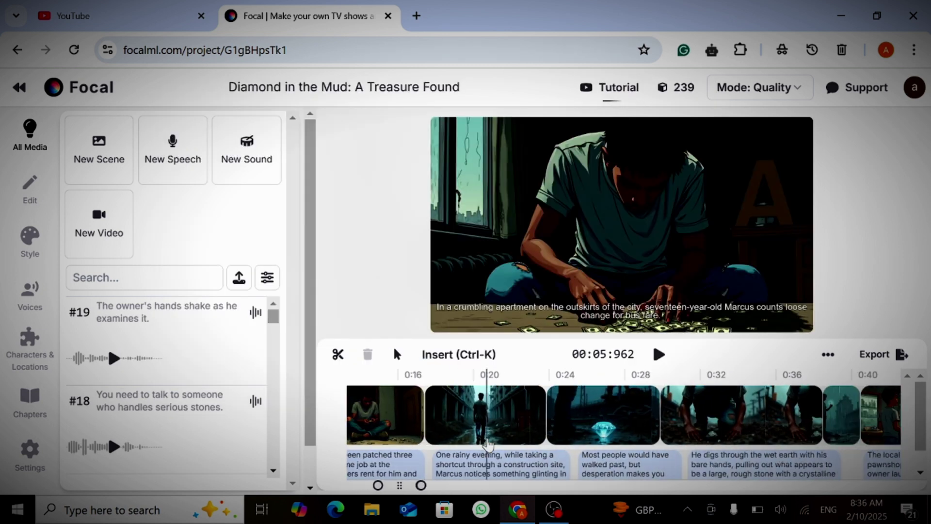
Look through the chapter's scenes on the timeline and shorten the second scene's clip from its end.
{"action": "scroll", "coordinate": [487, 443], "scroll_direction": "right", "scroll_amount": 10}
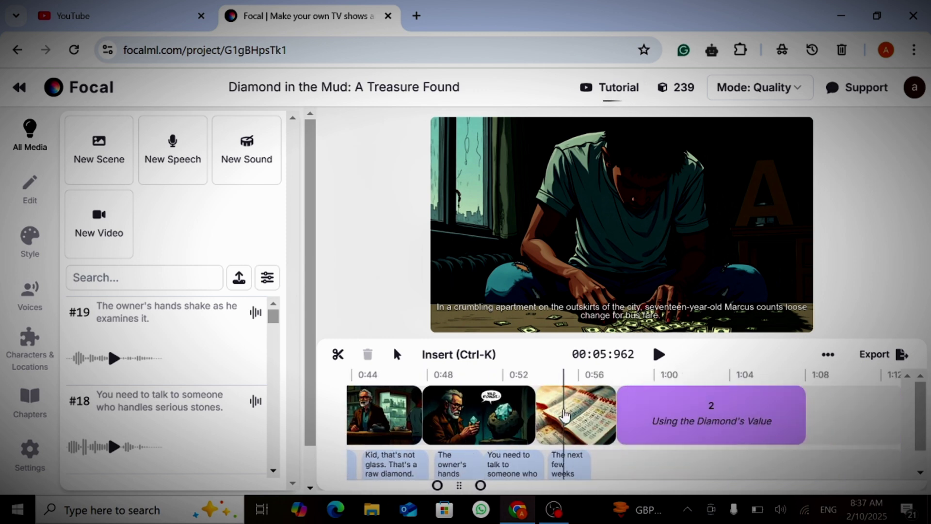
{"action": "left_click", "coordinate": [349, 375]}
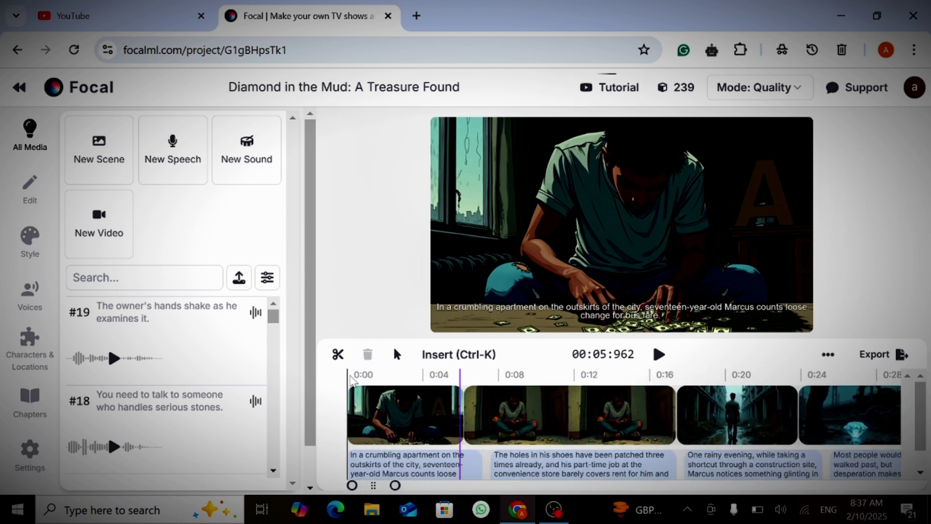
{"action": "left_click", "coordinate": [649, 411]}
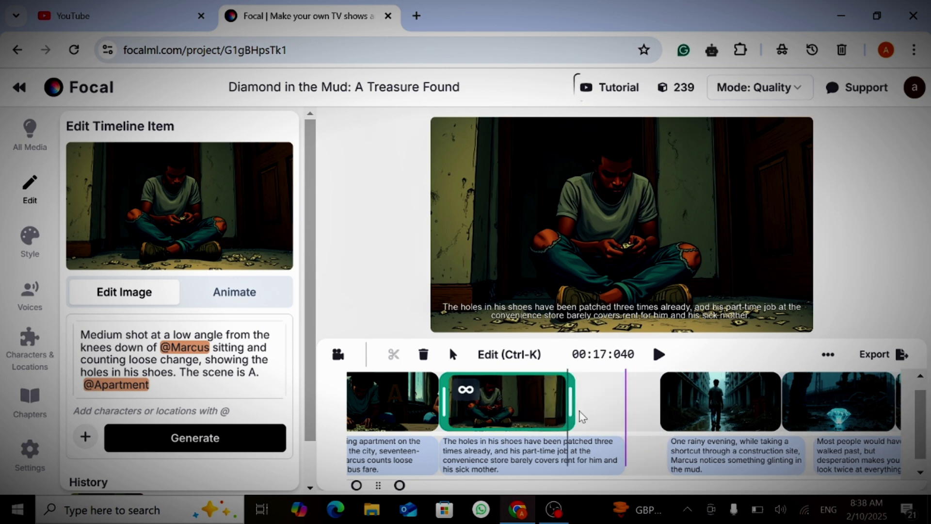
{"action": "left_click_drag", "start_coordinate": [582, 417], "coordinate": [567, 405]}
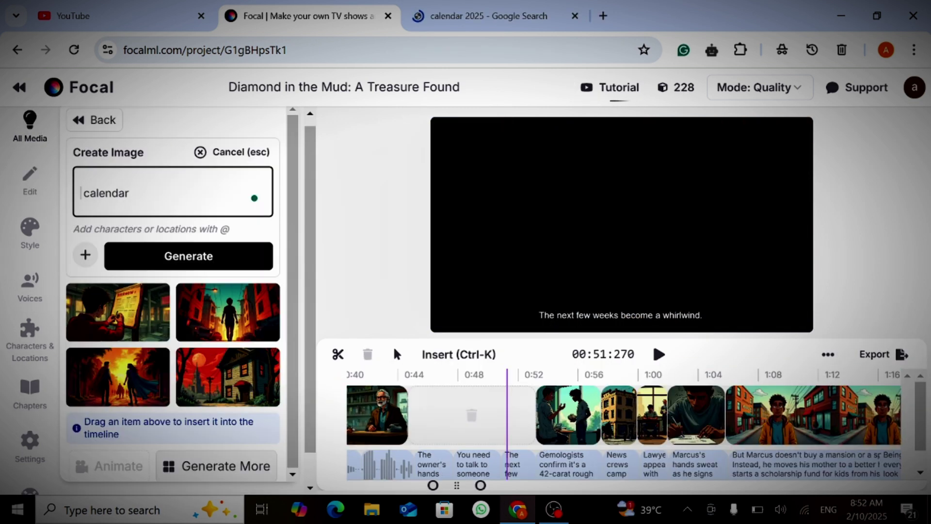
Generate images from the prompt "calendar" and insert the first one into the empty gap on the timeline.
{"action": "left_click", "coordinate": [138, 252]}
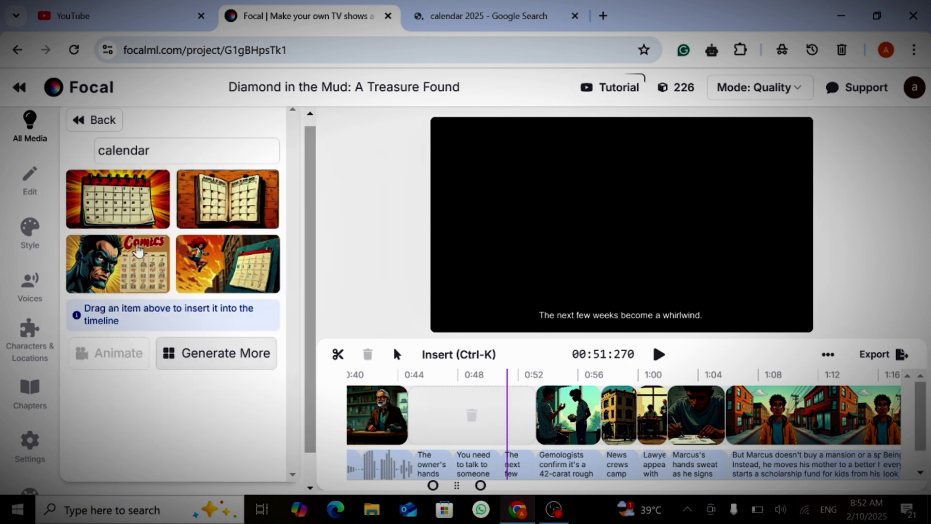
{"action": "left_click_drag", "start_coordinate": [110, 216], "coordinate": [472, 415]}
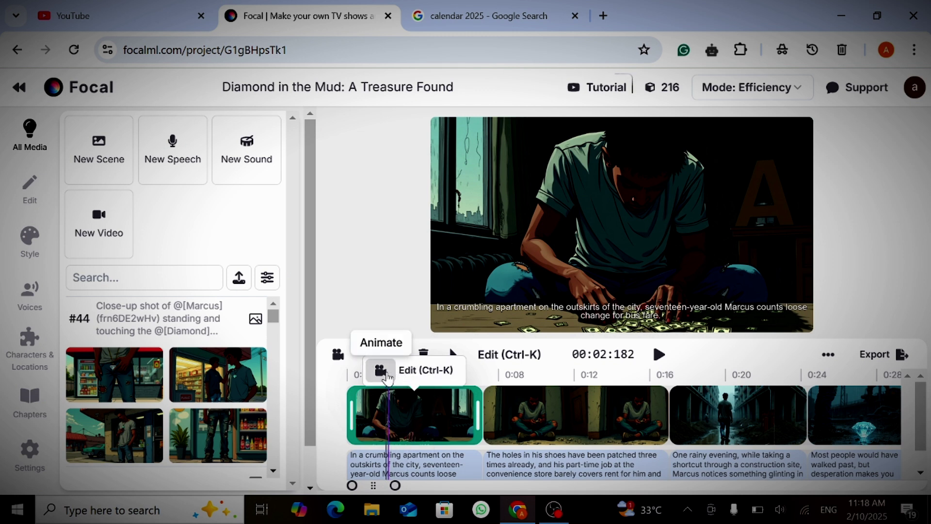
Animate the first clip with a suggested motion and the second with "The man counts money in his hands. More money falls to the floor.".
{"action": "left_click", "coordinate": [383, 372]}
{"action": "left_click", "coordinate": [427, 265]}
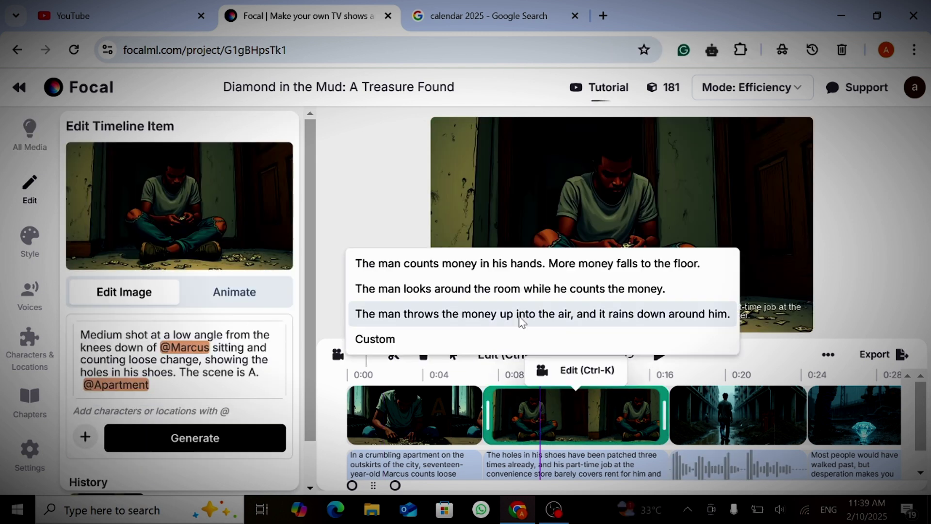
{"action": "left_click", "coordinate": [569, 265]}
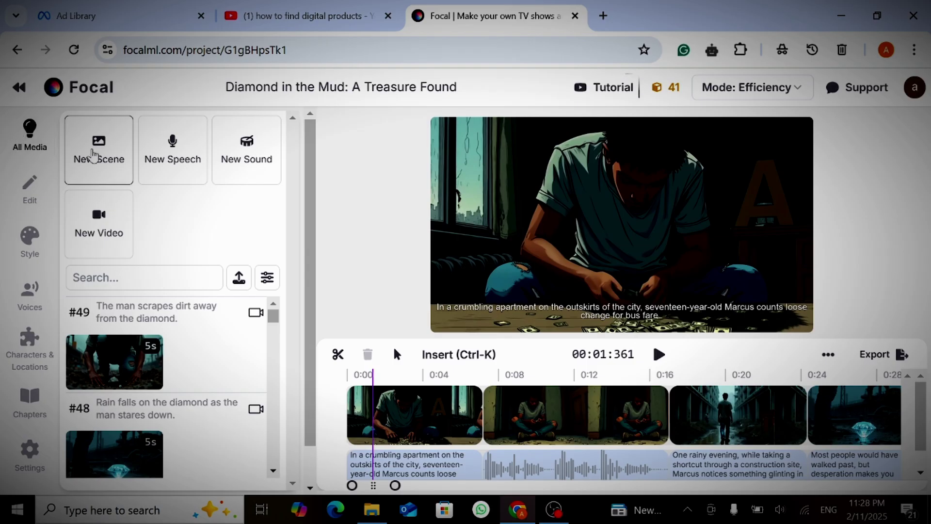
Look at the generation forms for a new scene, new speech and new video.
{"action": "left_click", "coordinate": [93, 155]}
{"action": "left_click", "coordinate": [75, 126]}
{"action": "left_click", "coordinate": [179, 174]}
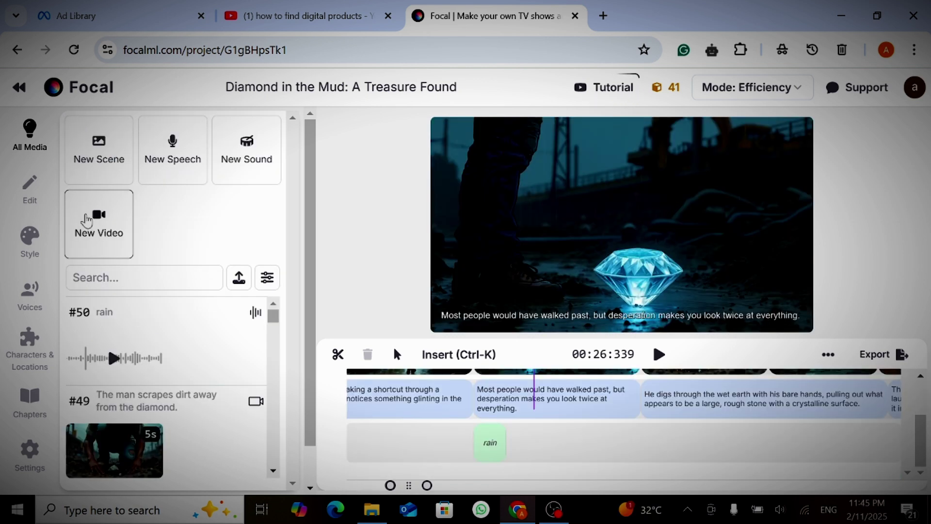
{"action": "left_click", "coordinate": [90, 220]}
{"action": "left_click", "coordinate": [76, 126]}
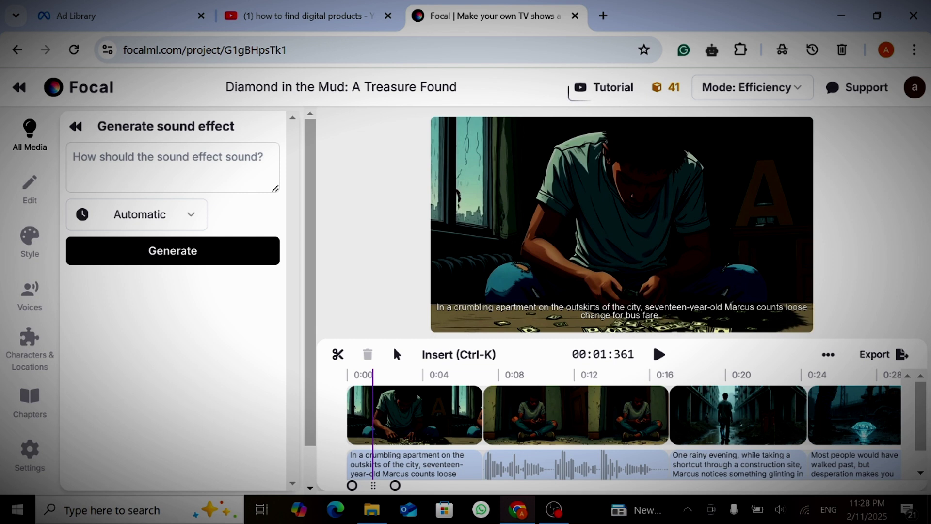
Generate a "rain" sound effect with automatic duration, preview it, and place it on the timeline beneath the glowing diamond scene.
{"action": "left_click", "coordinate": [165, 166]}
{"action": "type", "text": "rain"}
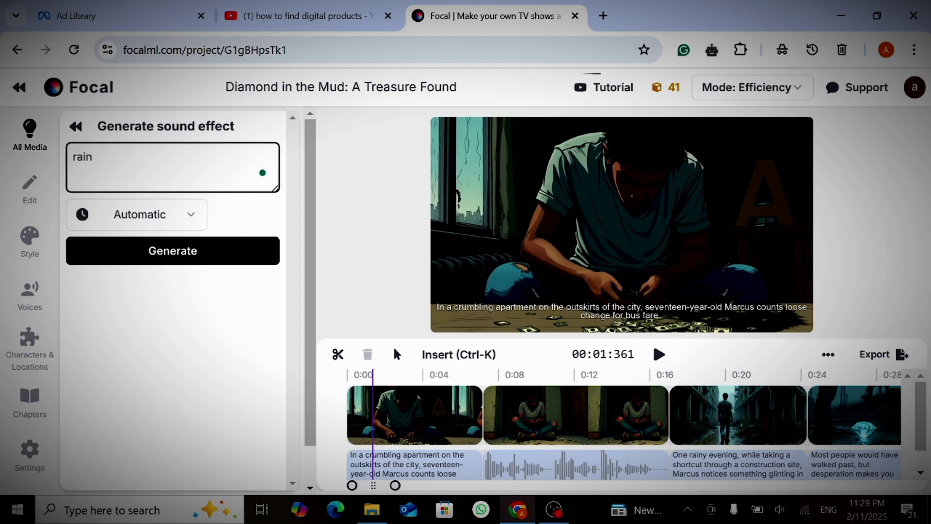
{"action": "left_click", "coordinate": [171, 221]}
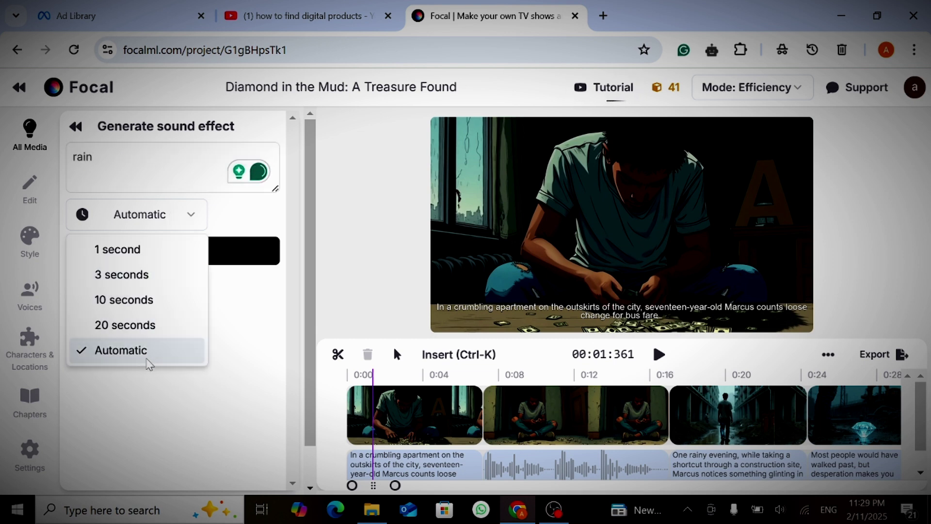
{"action": "left_click", "coordinate": [237, 309]}
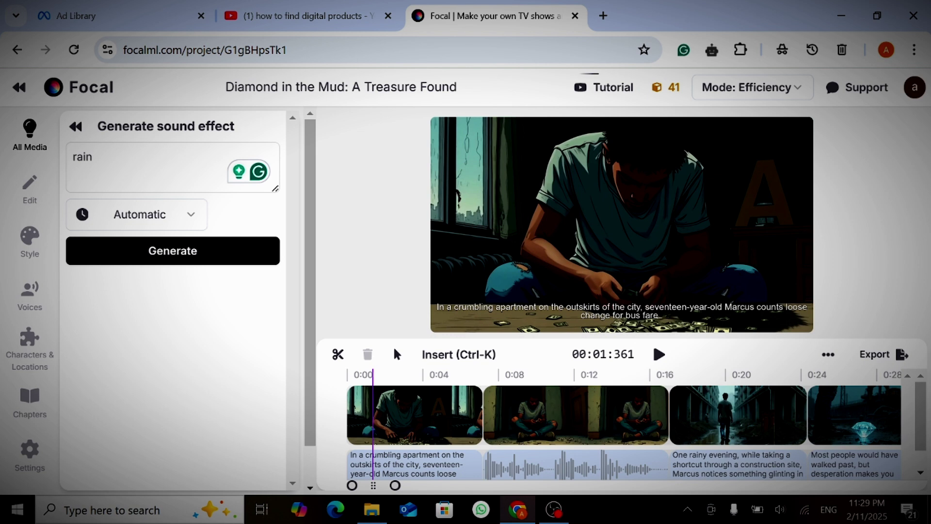
{"action": "left_click", "coordinate": [165, 257]}
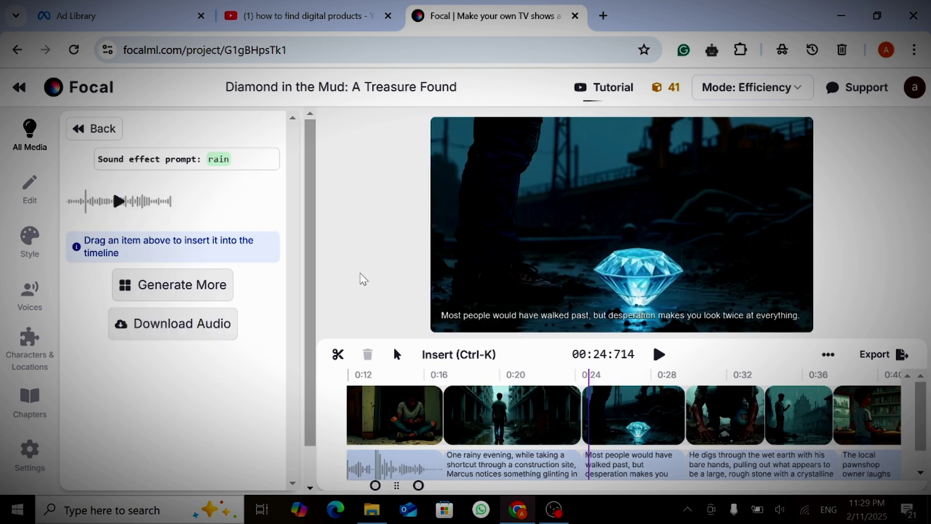
{"action": "left_click", "coordinate": [119, 201]}
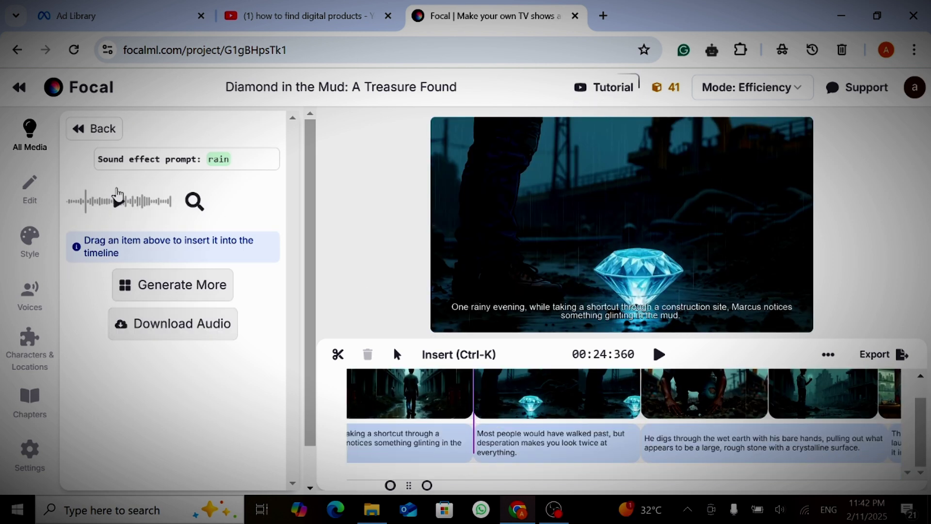
{"action": "left_click_drag", "start_coordinate": [119, 201], "coordinate": [490, 480]}
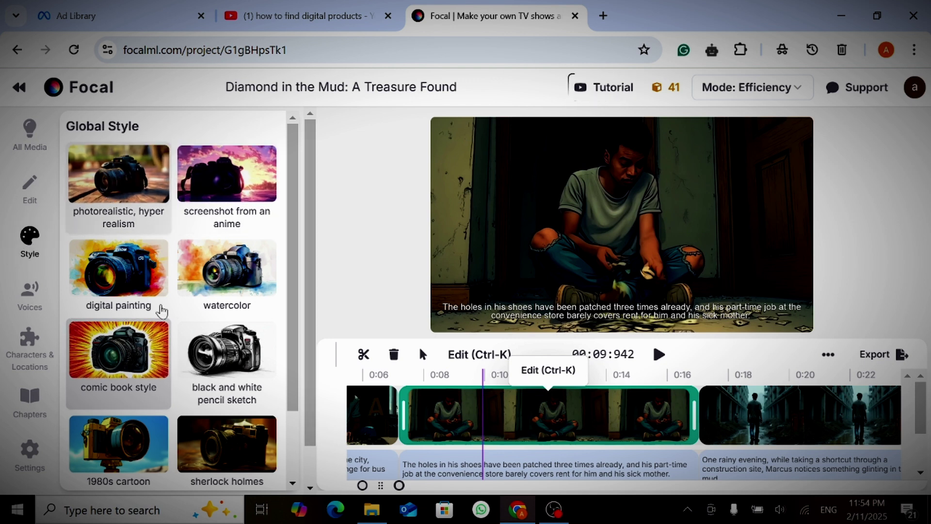
Look through the global styles, the voice choices for the first character, and the project's characters and locations.
{"action": "scroll", "coordinate": [160, 307], "scroll_direction": "down", "scroll_amount": 3}
{"action": "left_click", "coordinate": [21, 318]}
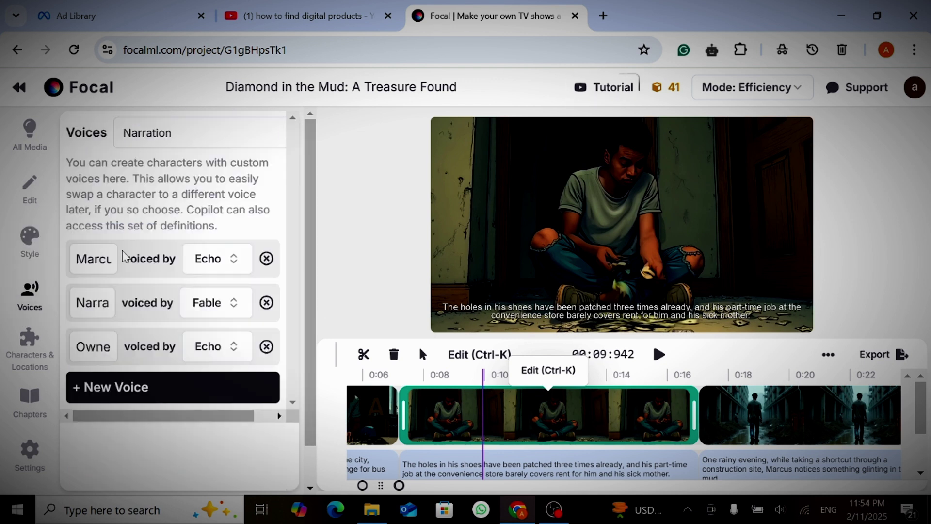
{"action": "left_click", "coordinate": [218, 267]}
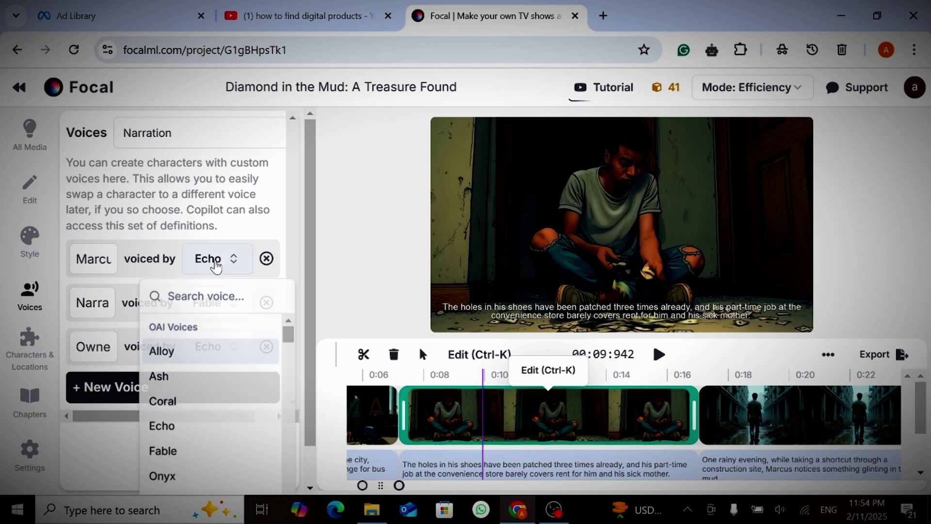
{"action": "left_click", "coordinate": [130, 388]}
{"action": "left_click", "coordinate": [33, 345]}
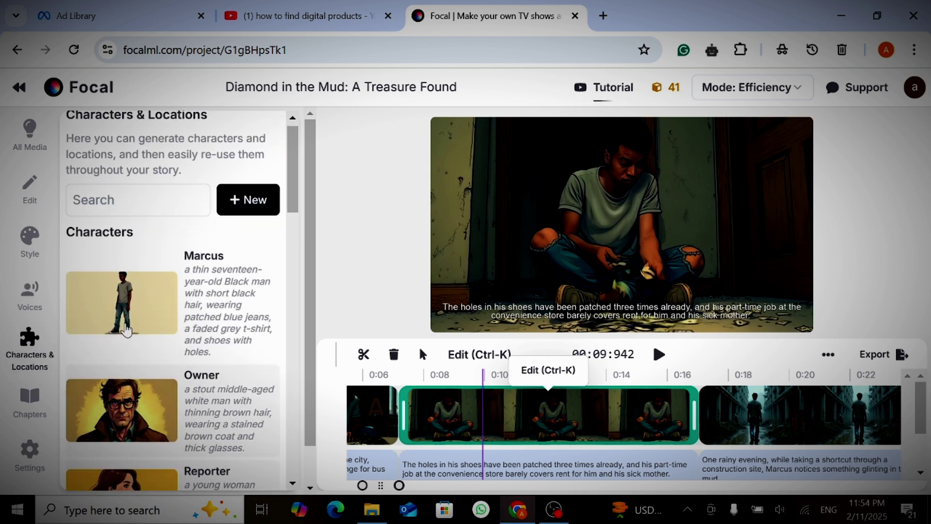
{"action": "scroll", "coordinate": [126, 330], "scroll_direction": "down", "scroll_amount": 2}
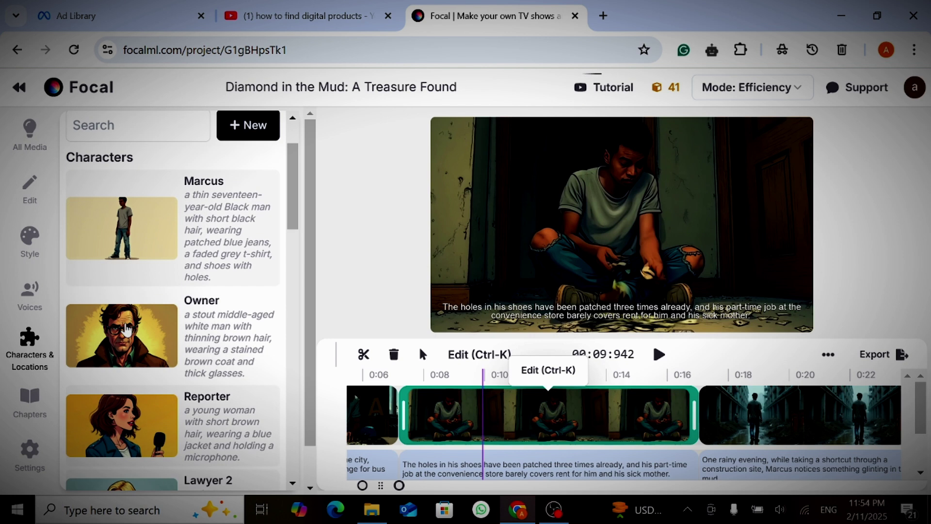
Go through the chapter texts and try to add a new chapter after the last clip on the timeline.
{"action": "left_click", "coordinate": [30, 403]}
{"action": "scroll", "coordinate": [165, 388], "scroll_direction": "down", "scroll_amount": 10}
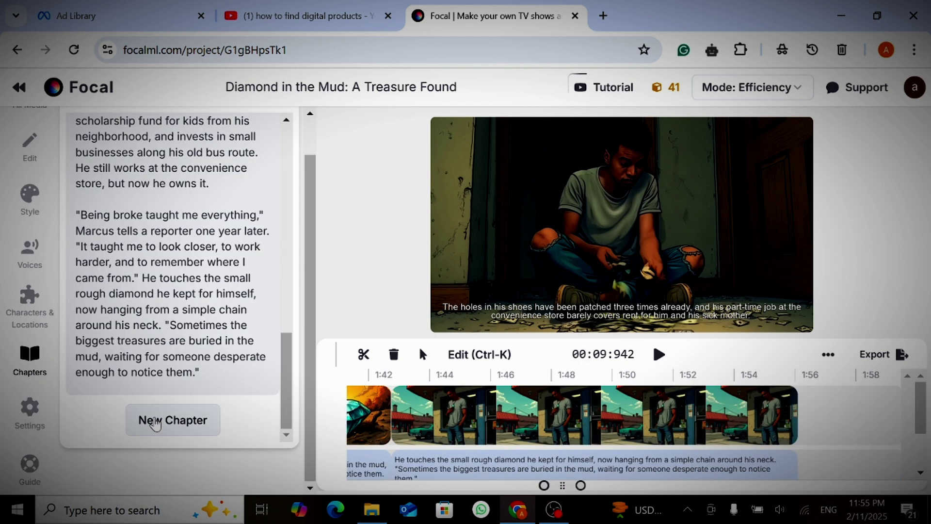
{"action": "left_click", "coordinate": [155, 421]}
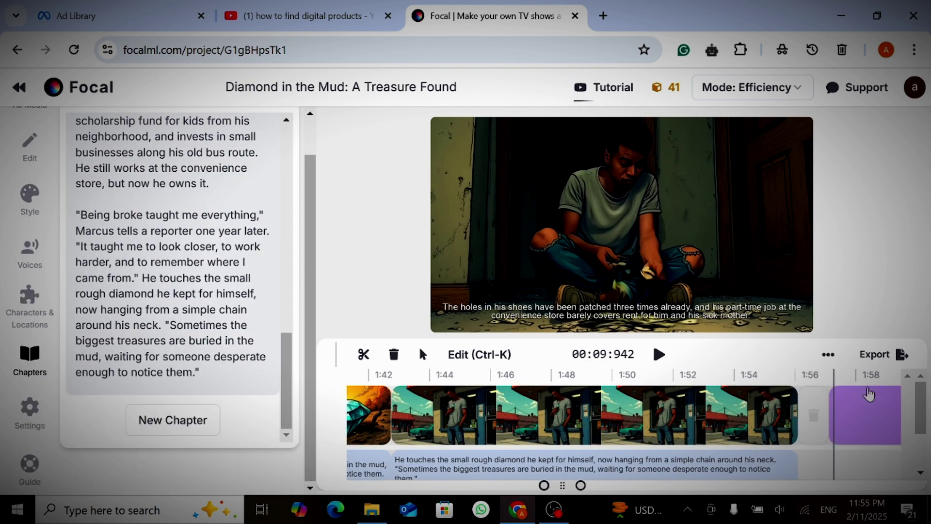
{"action": "left_click", "coordinate": [868, 393]}
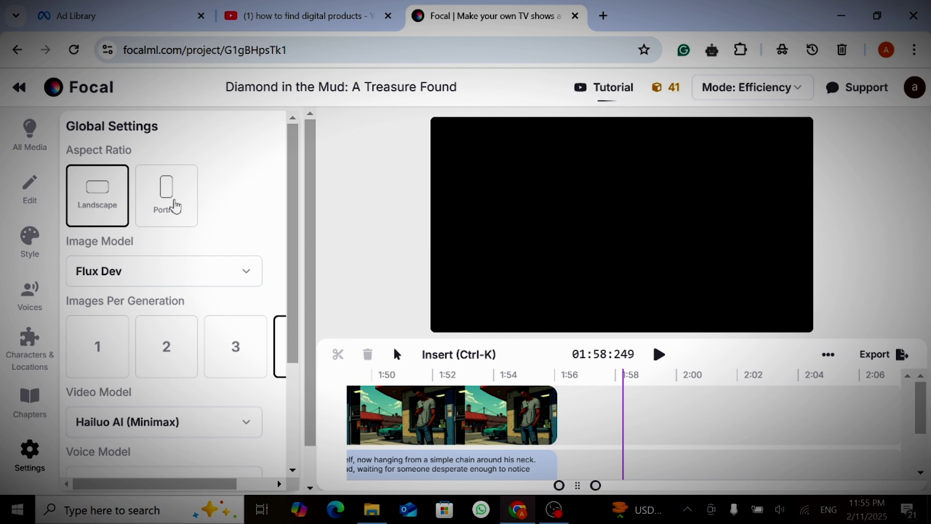
Preview the final clip and examine the global settings for aspect ratio, image model, images per generation and video model.
{"action": "left_click", "coordinate": [428, 375]}
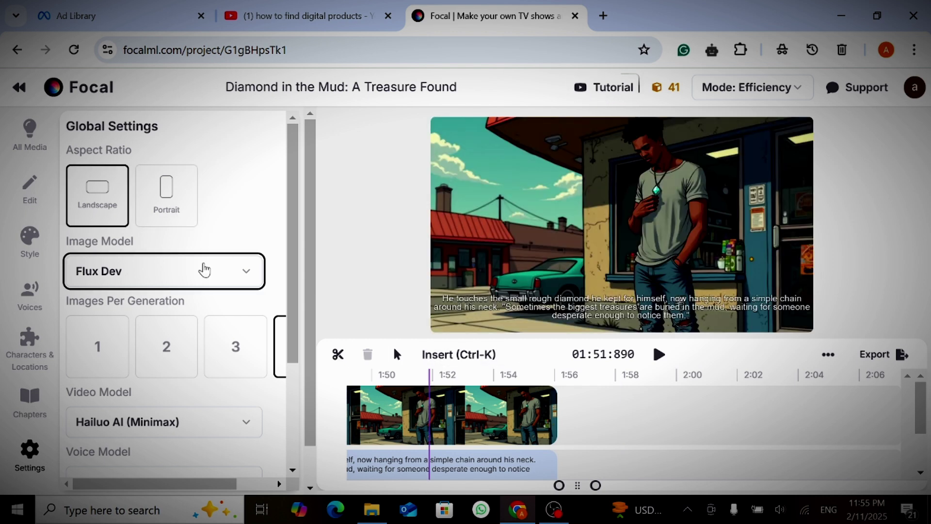
{"action": "scroll", "coordinate": [178, 368], "scroll_direction": "right", "scroll_amount": 3}
{"action": "scroll", "coordinate": [209, 369], "scroll_direction": "left", "scroll_amount": 3}
{"action": "scroll", "coordinate": [196, 375], "scroll_direction": "down", "scroll_amount": 2}
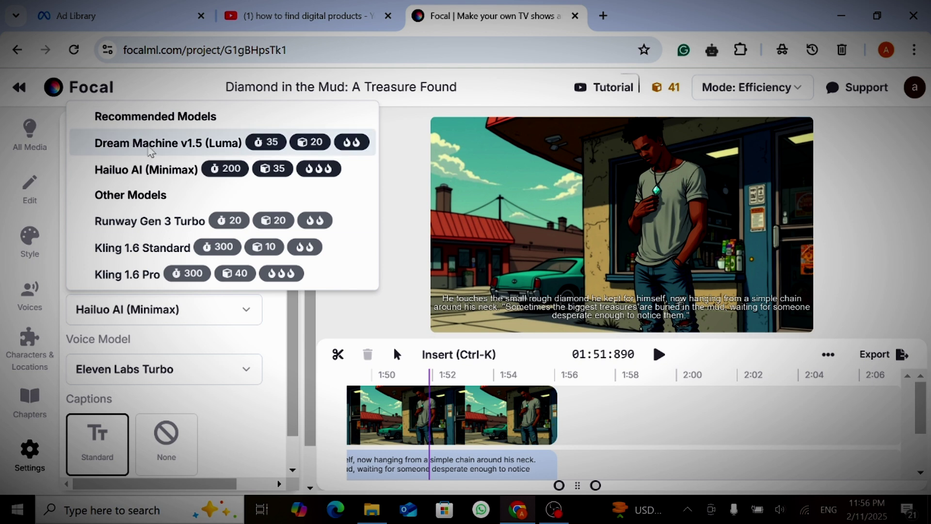